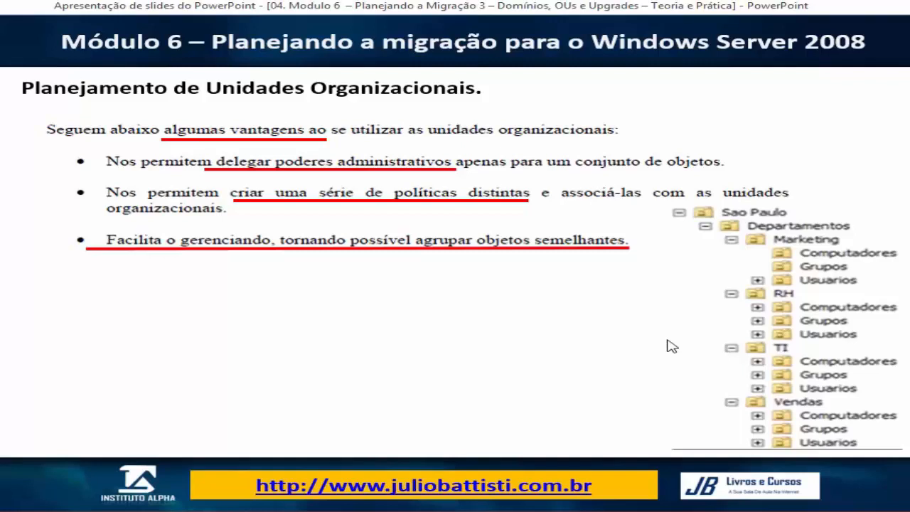
Switch from the slide presentation to the running Windows Server 2008 - Servidor 1 virtual machine in VirtualBox.
left_click(690, 273)
key("Left")
left_click(153, 511)
left_click(220, 457)
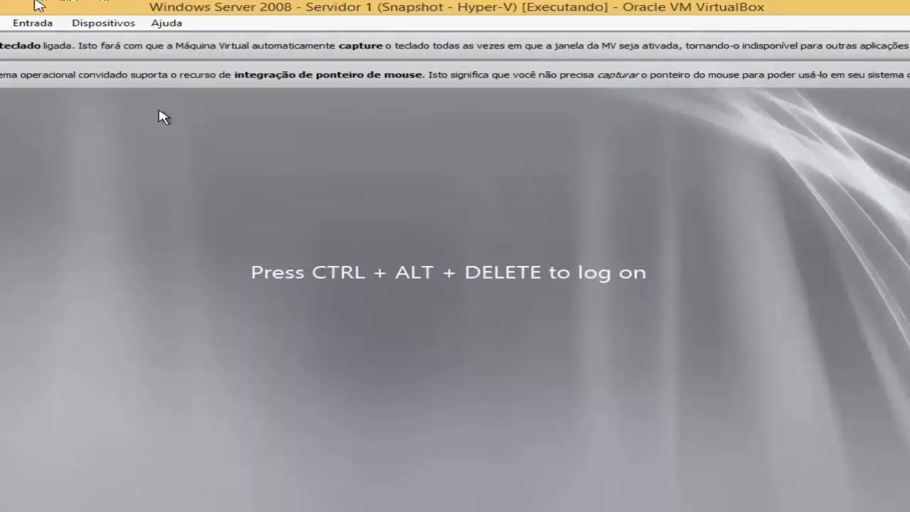
Bring up the server's logon prompt and log on by entering the domain account's password.
left_click(33, 23)
mouse_move(62, 41)
left_click(309, 50)
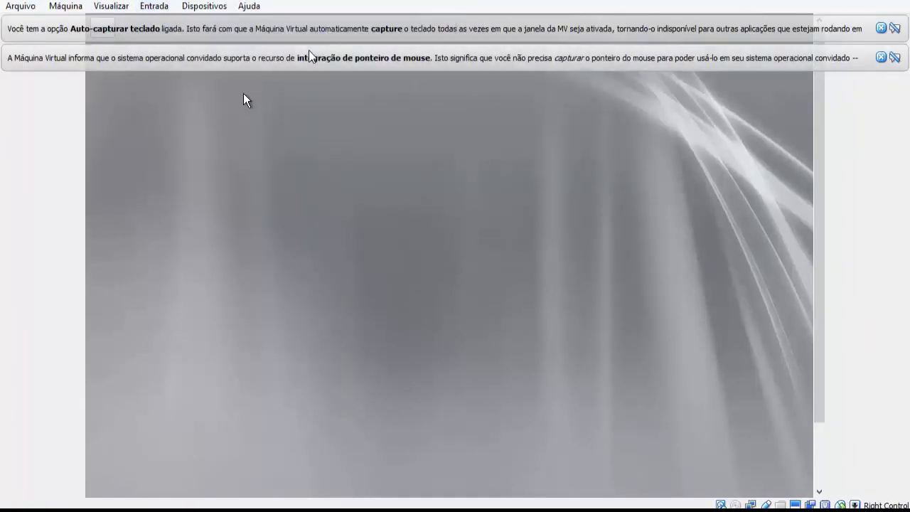
type("*****")
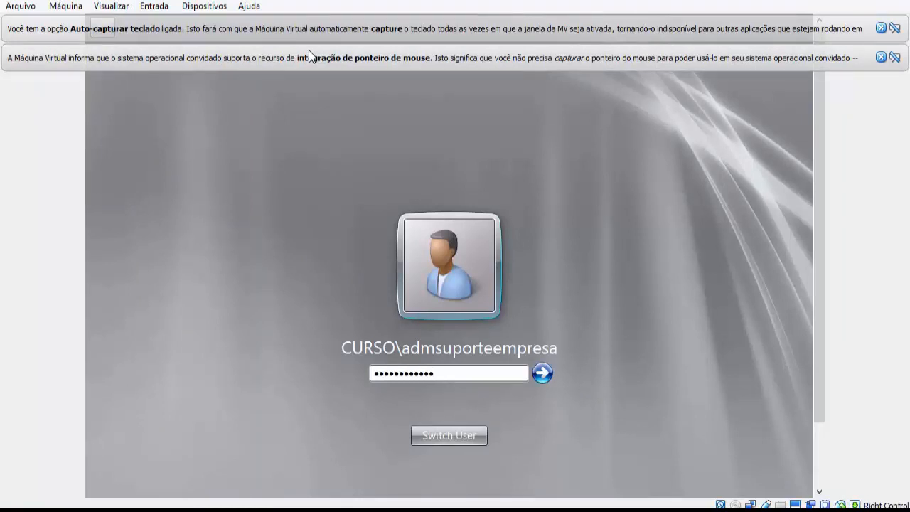
key("Return")
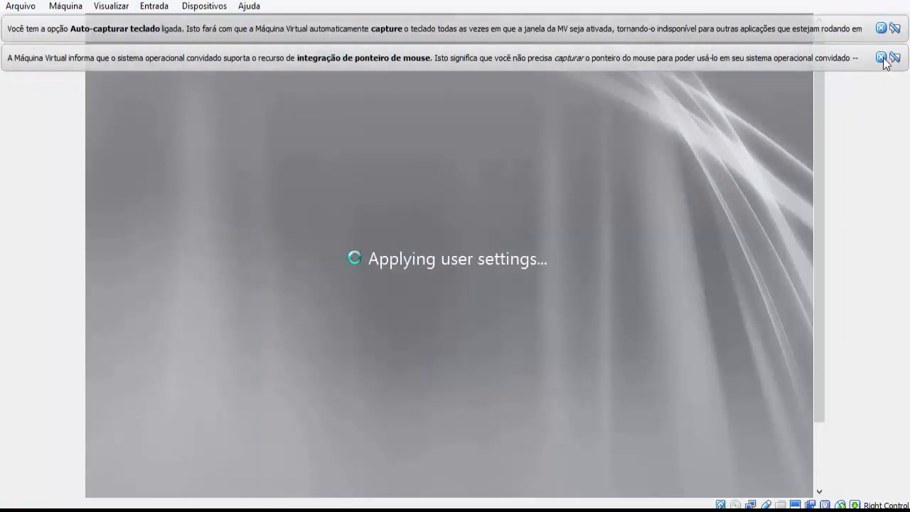
Dismiss the keyboard-capture and mouse-integration notices and maximize the virtual machine window.
left_click(883, 59)
left_click(882, 30)
left_click_drag(756, 1, 723, 22)
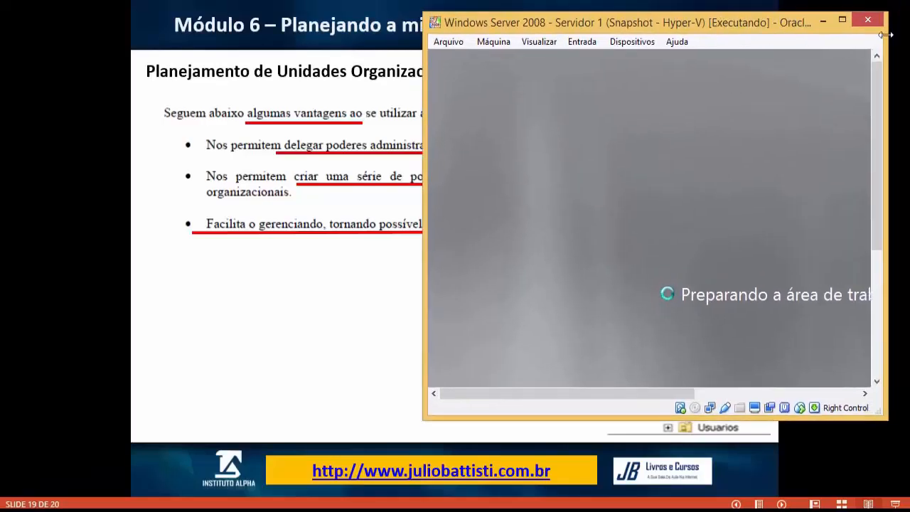
left_click(843, 19)
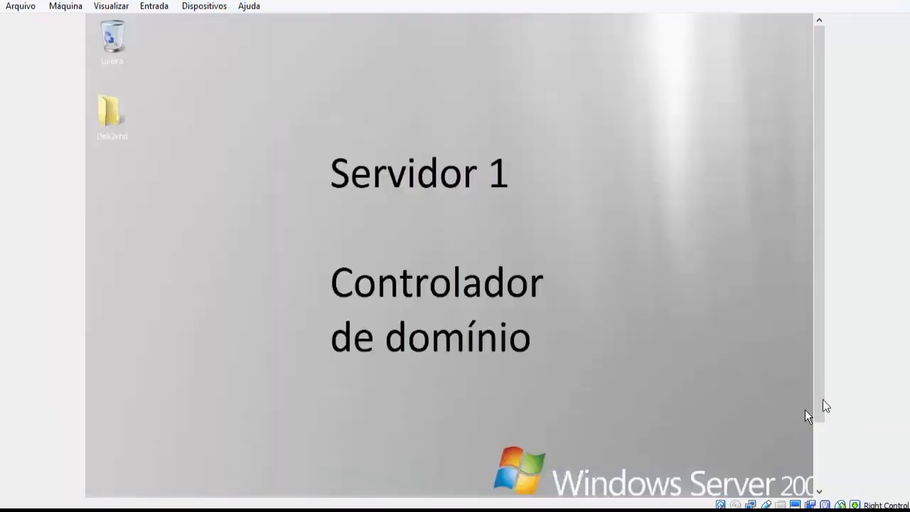
Open Usuários e Computadores do Active Directory from the server's administrative tools.
left_click_drag(822, 399, 822, 466)
left_click(114, 477)
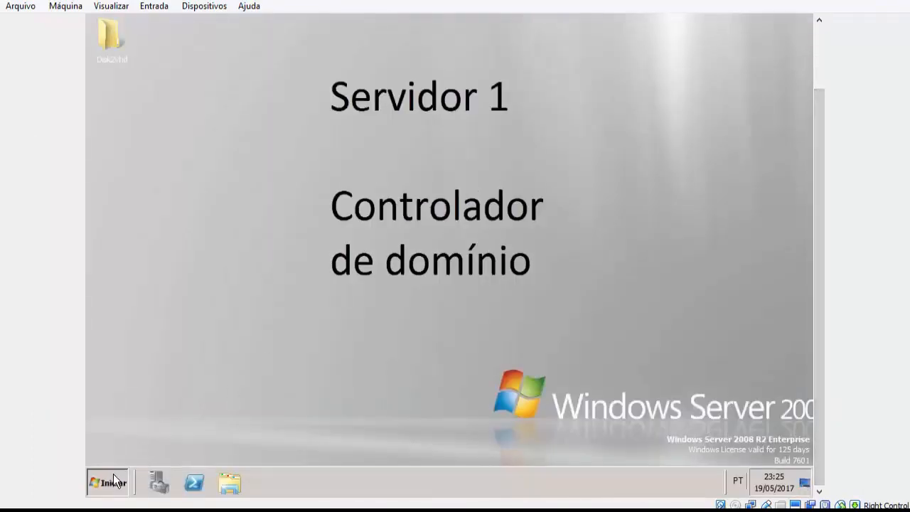
mouse_move(356, 354)
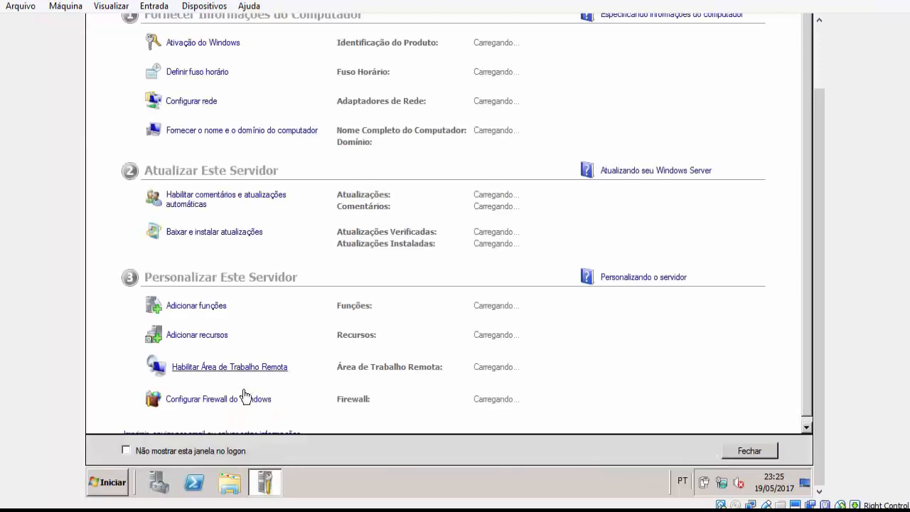
left_click(117, 486)
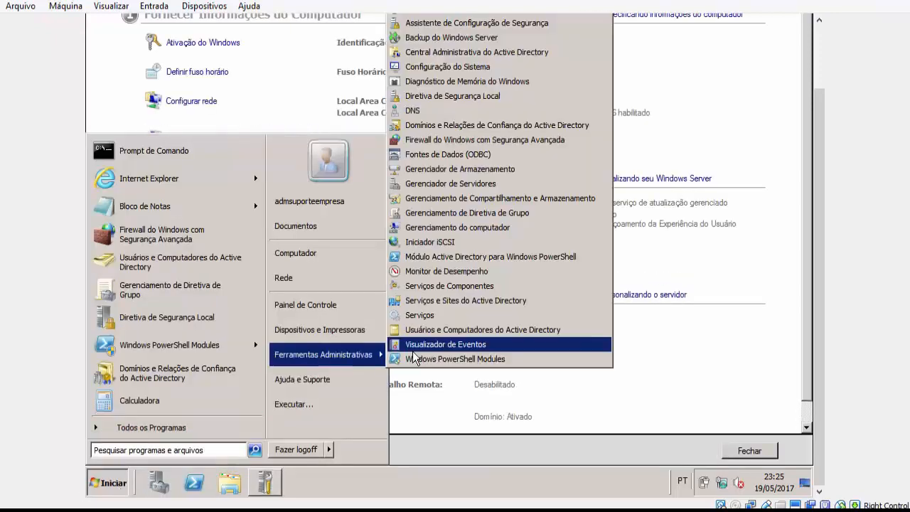
left_click(485, 330)
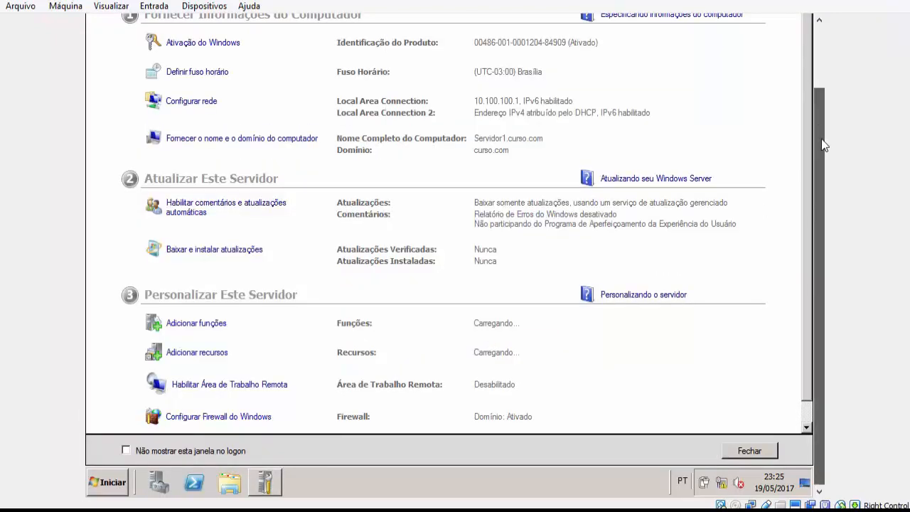
Minimize the initial server configuration window and maximize the Usuários e Computadores do Active Directory console.
left_click_drag(822, 139, 804, 40)
left_click(780, 20)
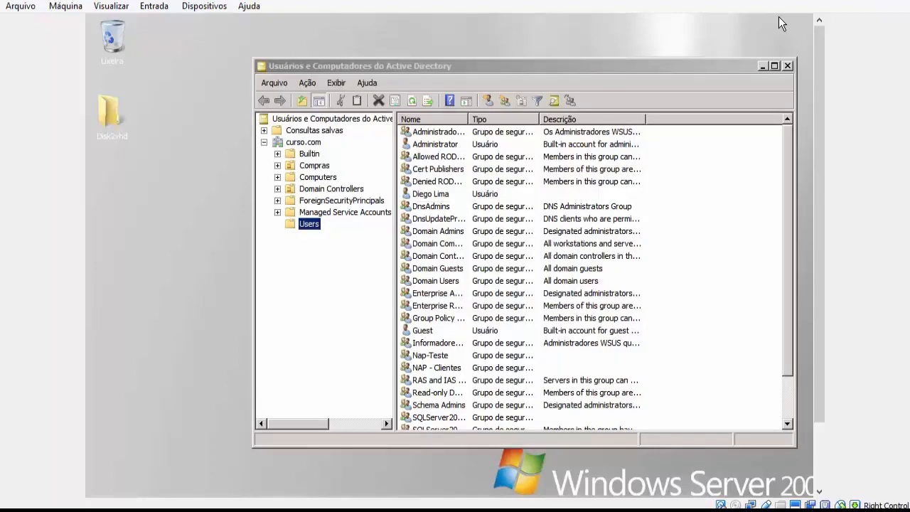
left_click(774, 65)
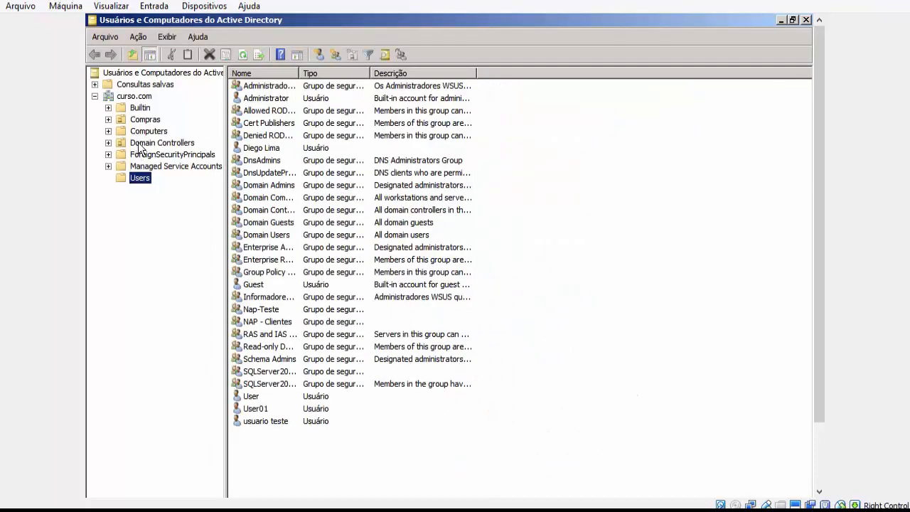
Examine the users and available commands of the Compras organizational unit, and view the contents of the Computers container.
left_click(139, 119)
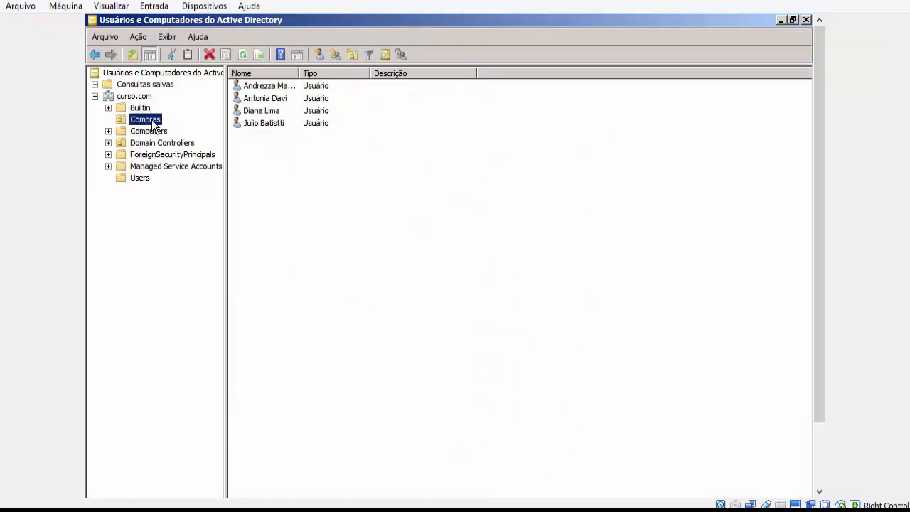
right_click(153, 125)
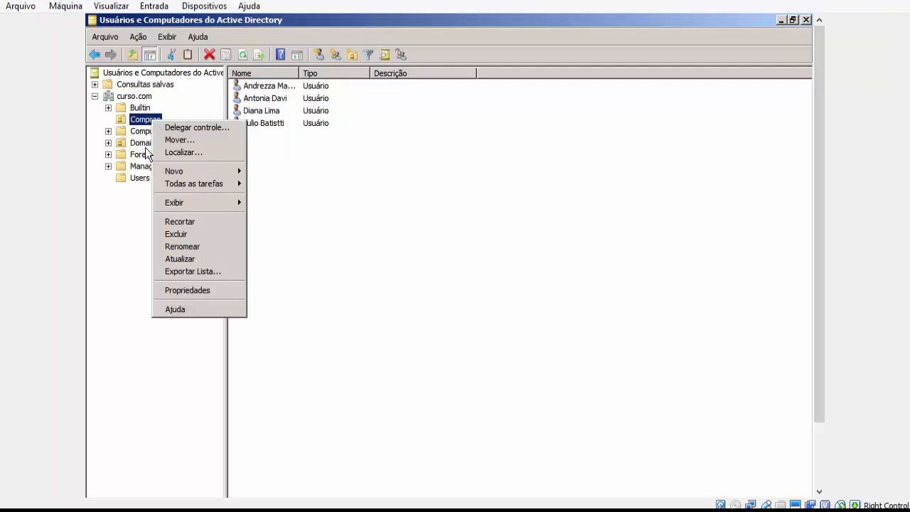
left_click(346, 497)
right_click(158, 122)
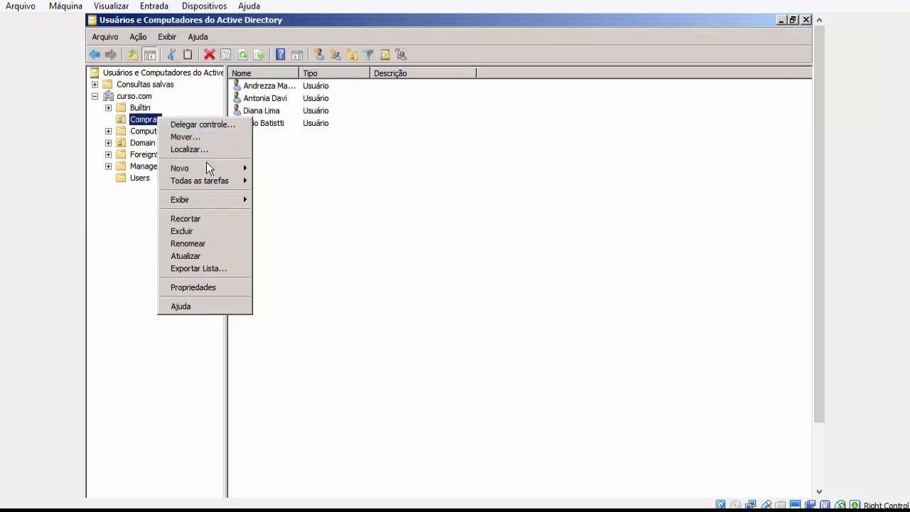
mouse_move(208, 170)
left_click(108, 249)
left_click(149, 130)
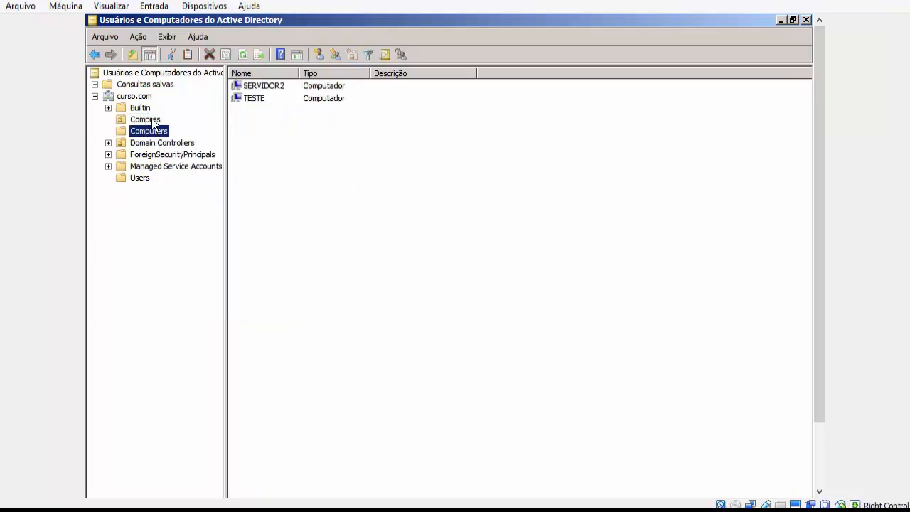
Start the control delegation wizard for the Compras organizational unit and proceed past its welcome page.
left_click(153, 120)
right_click(153, 120)
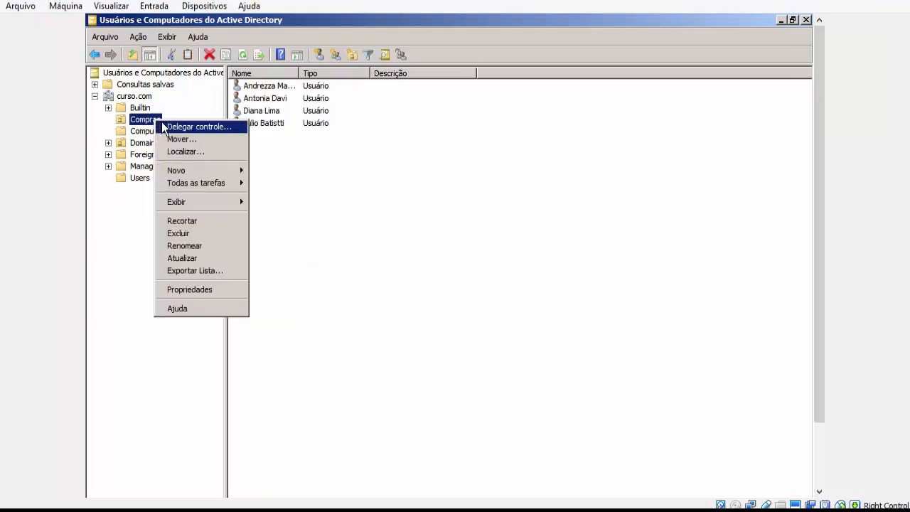
left_click(197, 126)
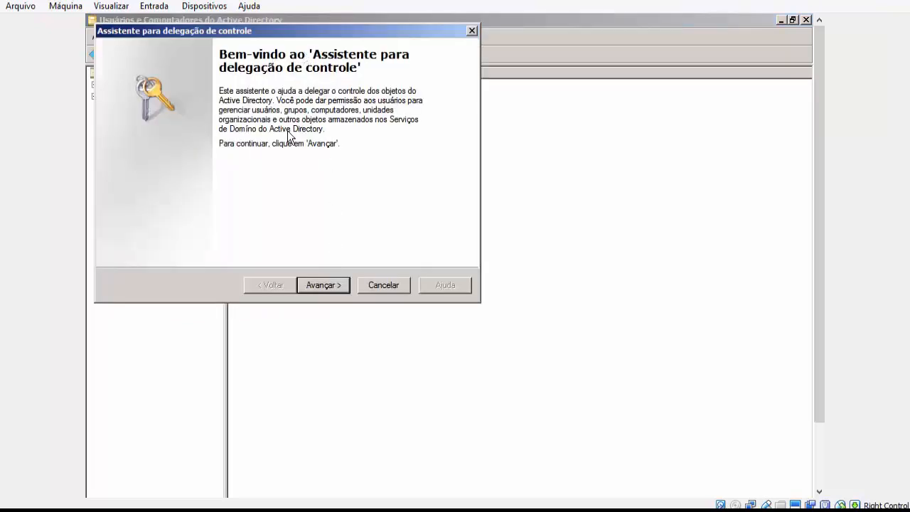
left_click(328, 285)
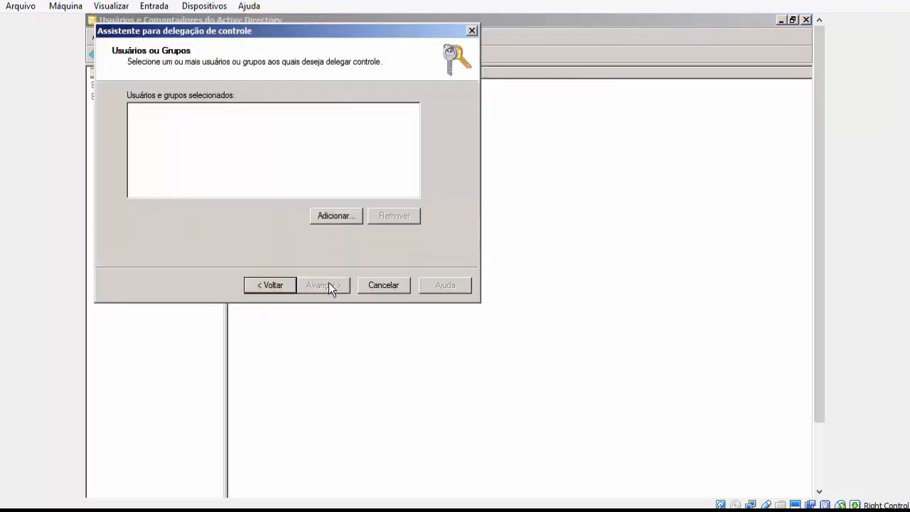
Add the delegate's user account by its logon name to the selected users and proceed to the delegated tasks.
left_click(326, 217)
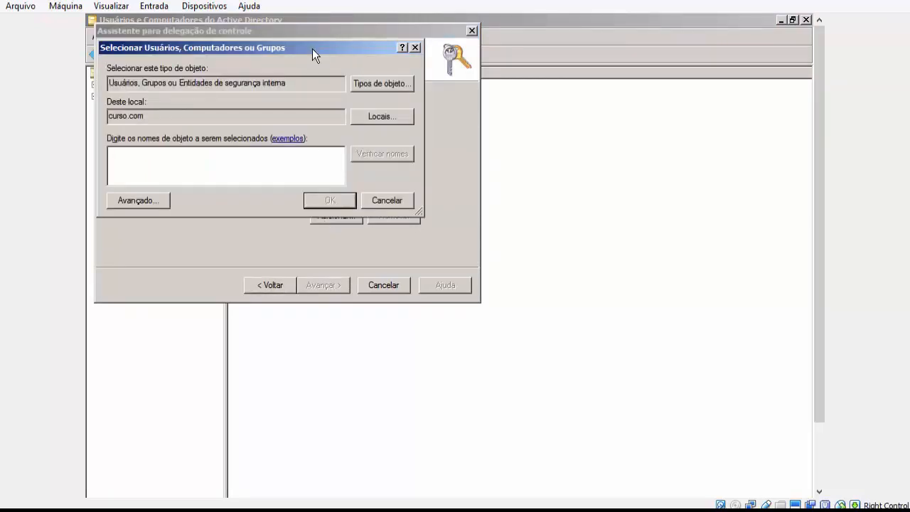
left_click_drag(337, 55, 482, 72)
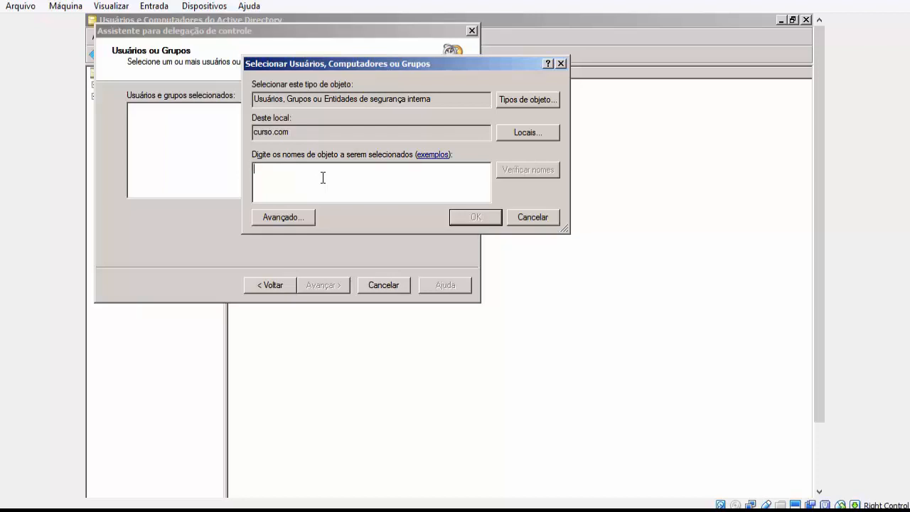
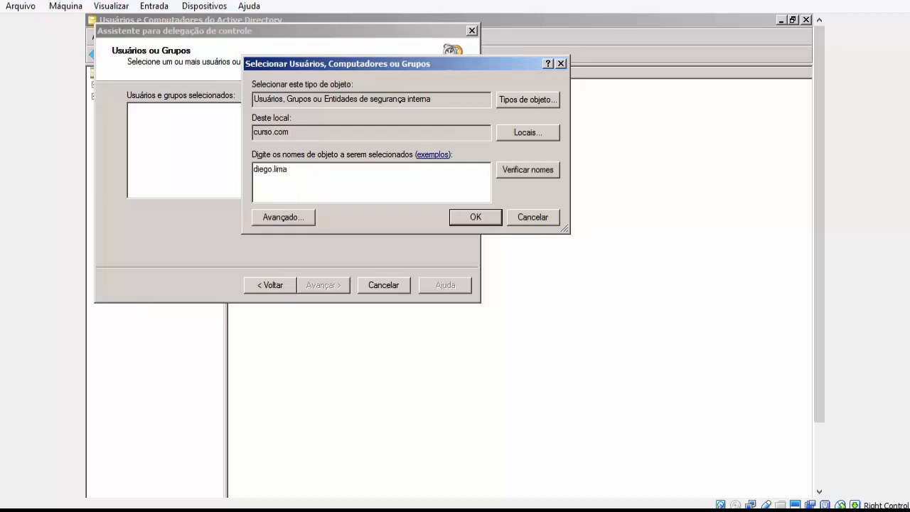
key("Return")
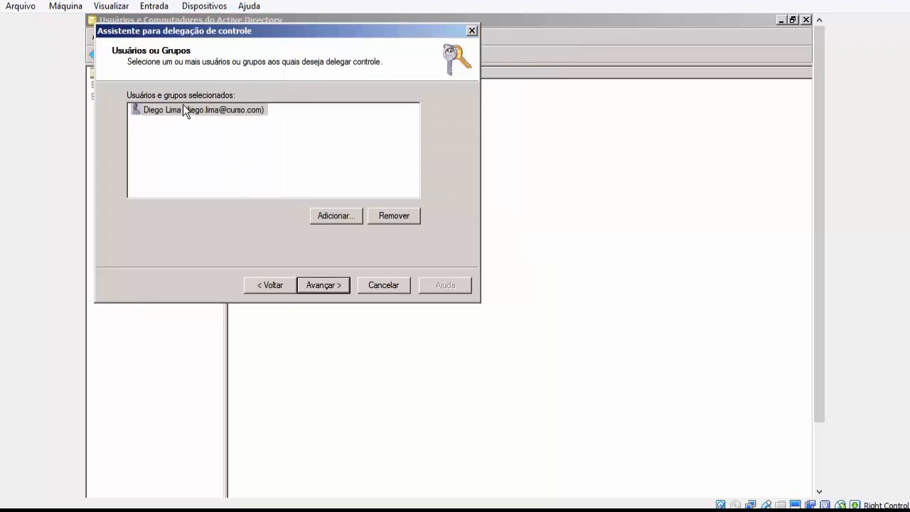
left_click(343, 284)
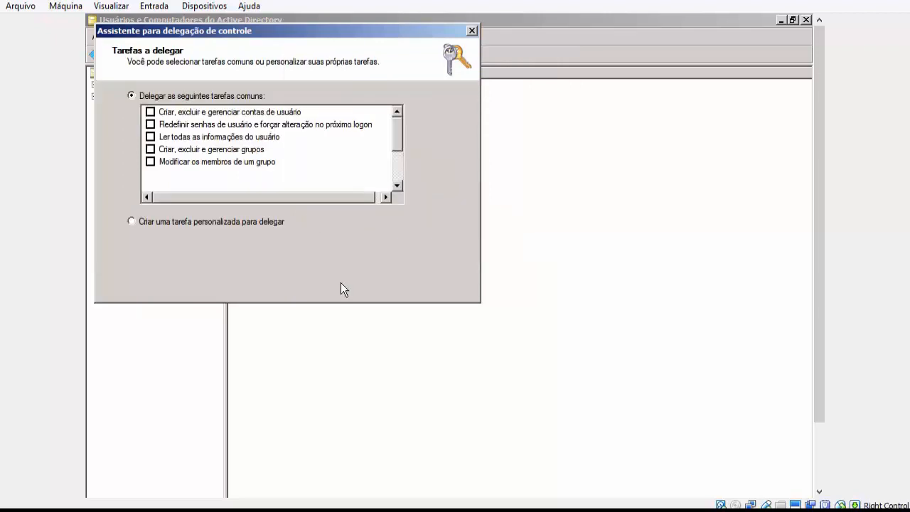
Delegate the common tasks "Criar, excluir e gerenciar contas de usuário" and "Redefinir senhas de usuário e forçar alteração no próximo logon", and complete the wizard.
left_click_drag(398, 133, 397, 113)
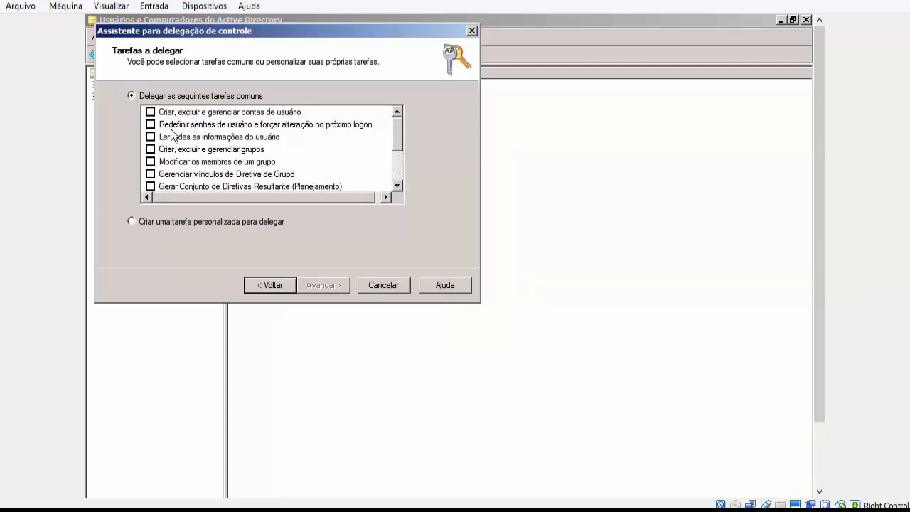
left_click_drag(260, 35, 442, 54)
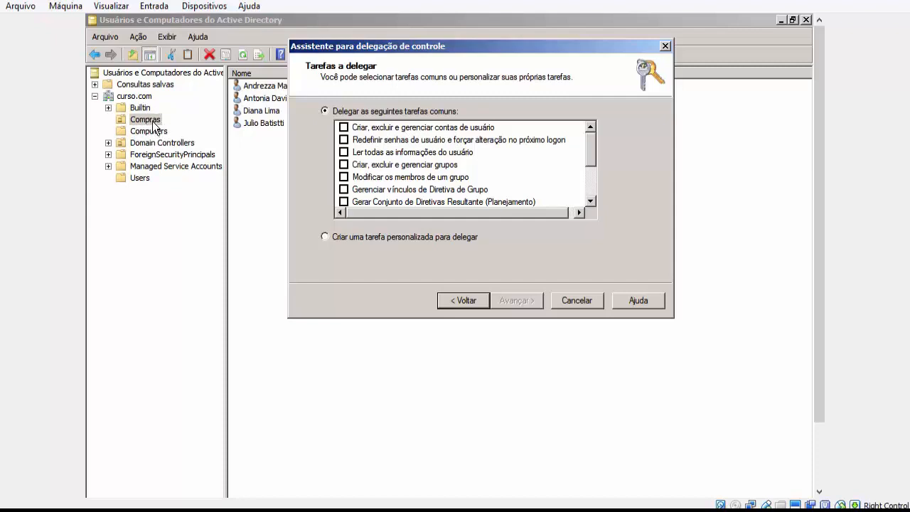
left_click_drag(392, 43, 494, 44)
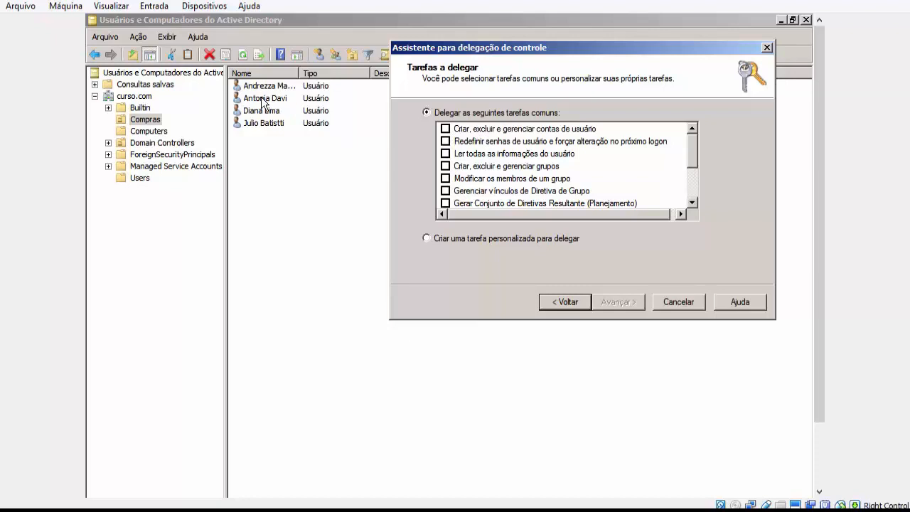
left_click(445, 130)
left_click(445, 142)
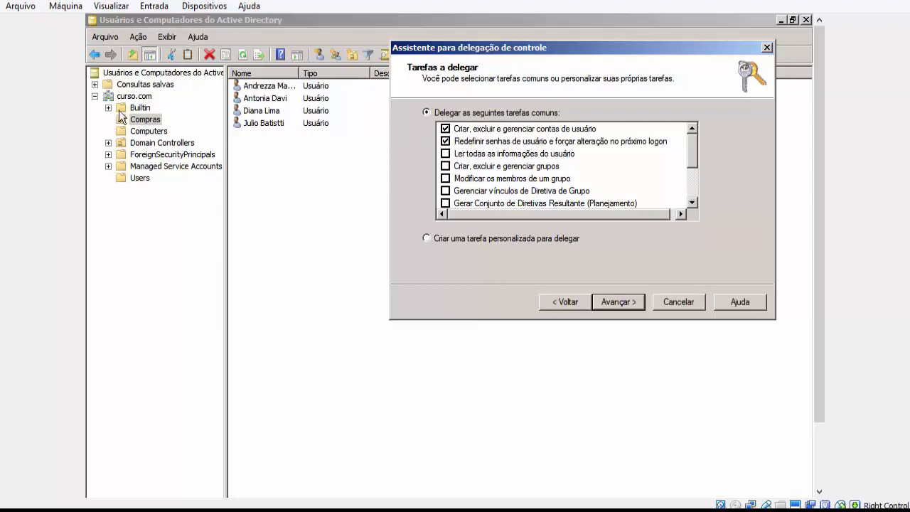
left_click(614, 303)
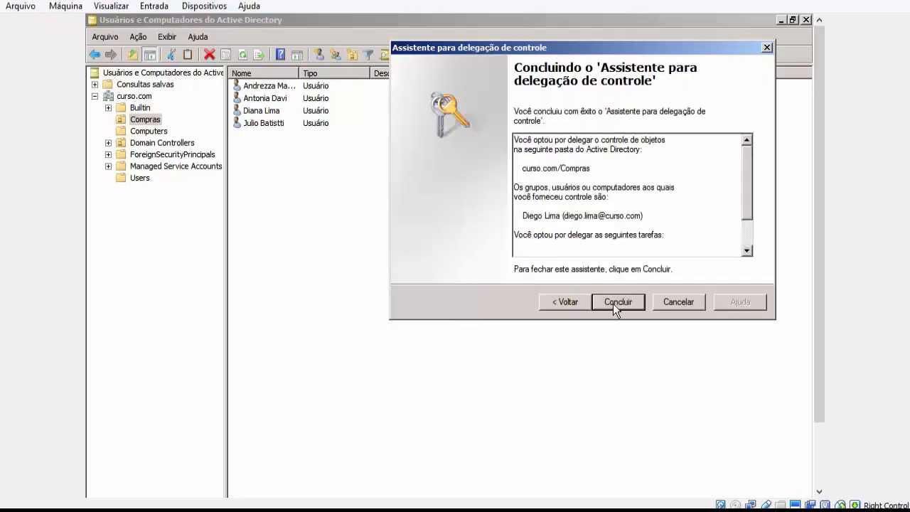
left_click(613, 304)
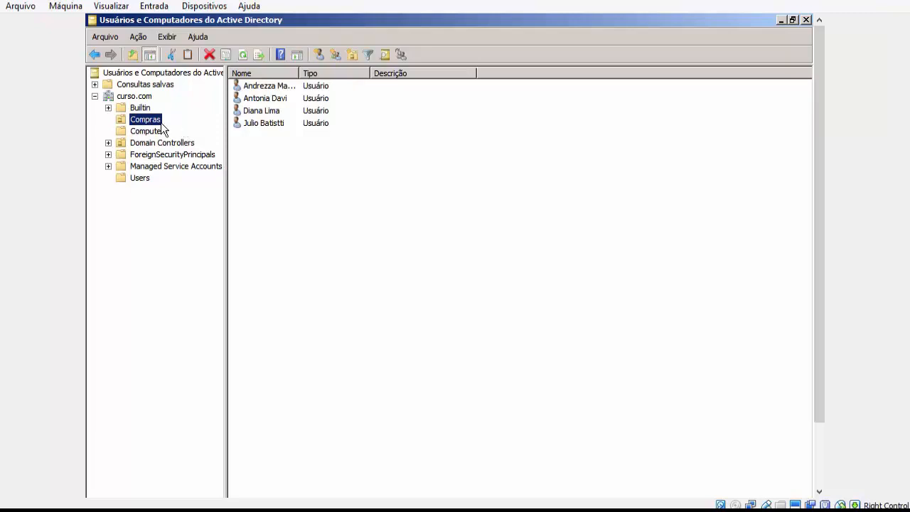
Select all the users in the Compras organizational unit and return to the PowerPoint presentation at the Upgrades Windows Server 2008 slide.
left_click_drag(317, 145, 272, 86)
left_click_drag(335, 185, 292, 87)
left_click_drag(820, 413, 830, 466)
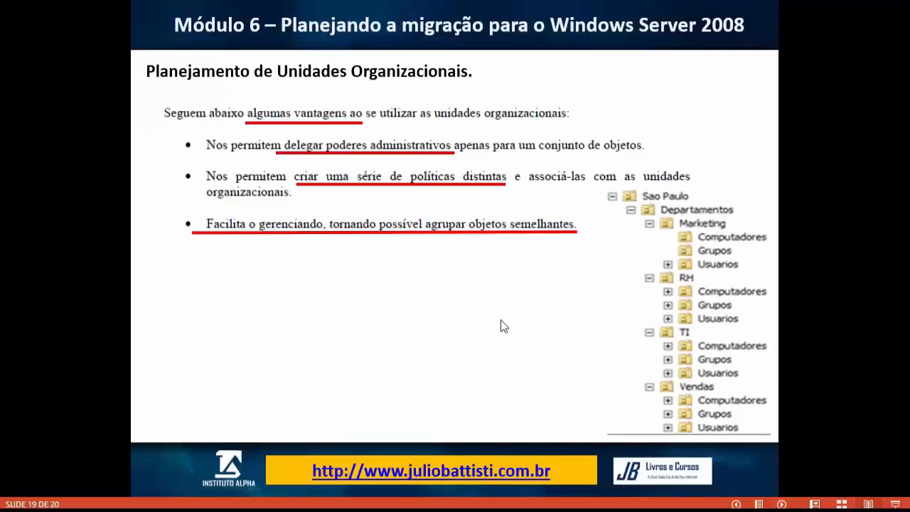
left_click(502, 325)
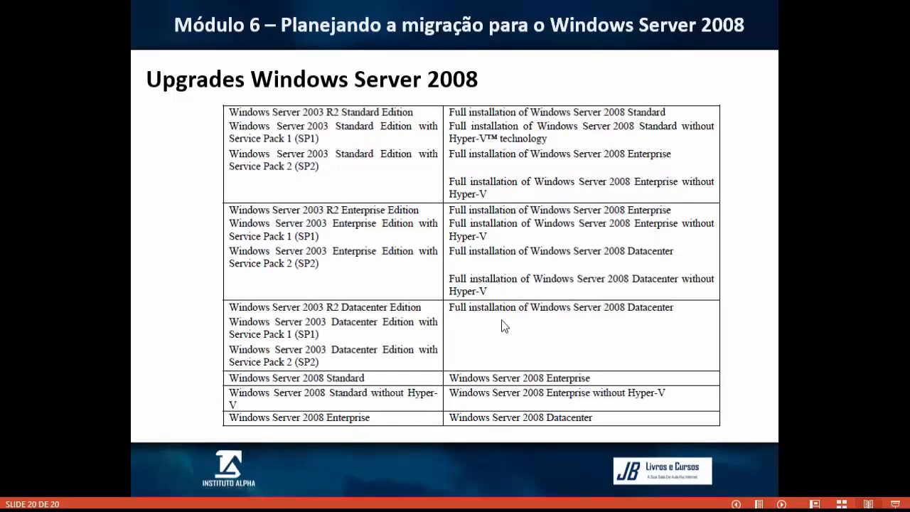